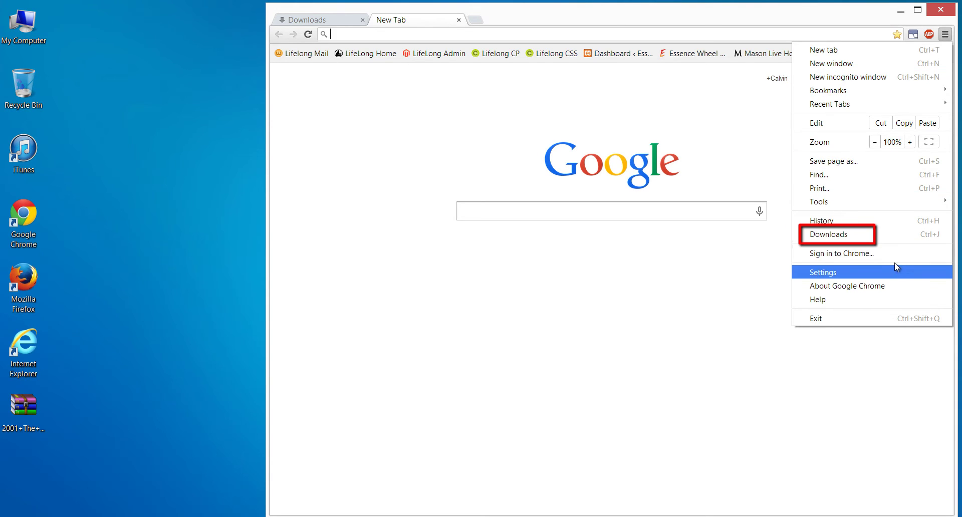
# - View the Chrome download list and show 2001+The+Way+We+Were.zip in its folder, then close the folder window
pyautogui.click(898, 231)
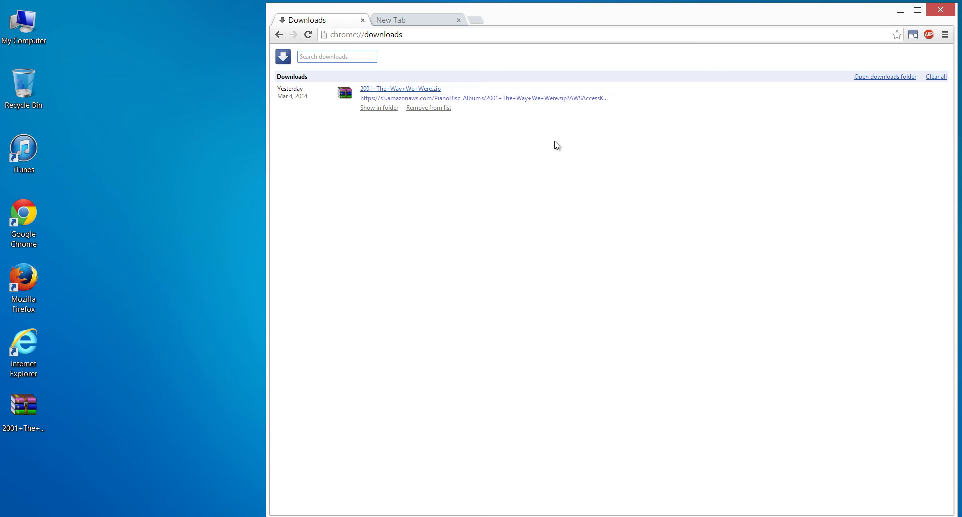
pyautogui.click(389, 112)
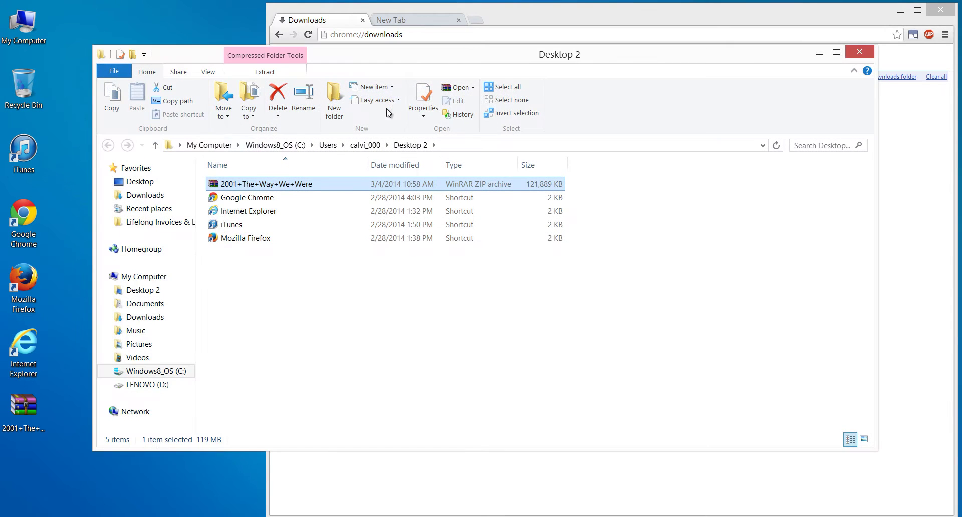
pyautogui.click(853, 56)
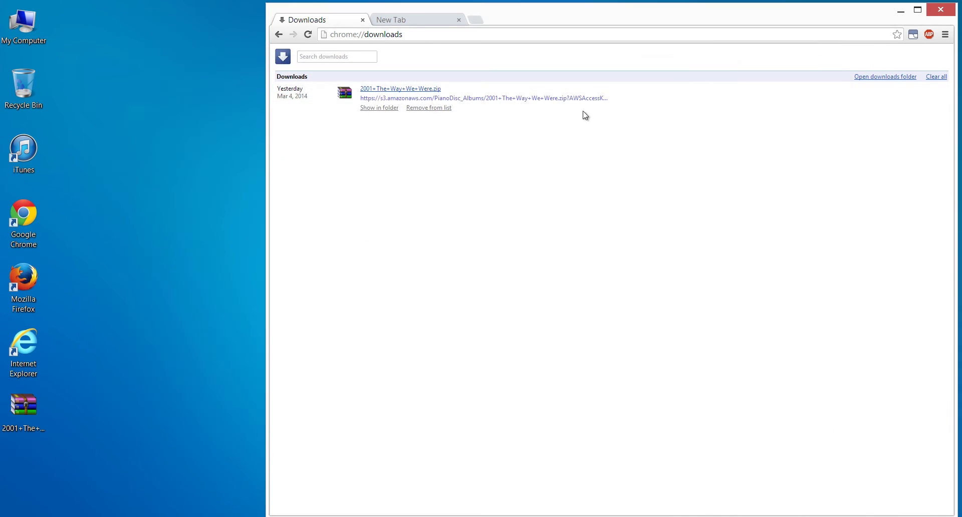
# - Switch to Mozilla Firefox, view its downloads library, and close the browser again
pyautogui.click(25, 284)
pyautogui.doubleClick(25, 283)
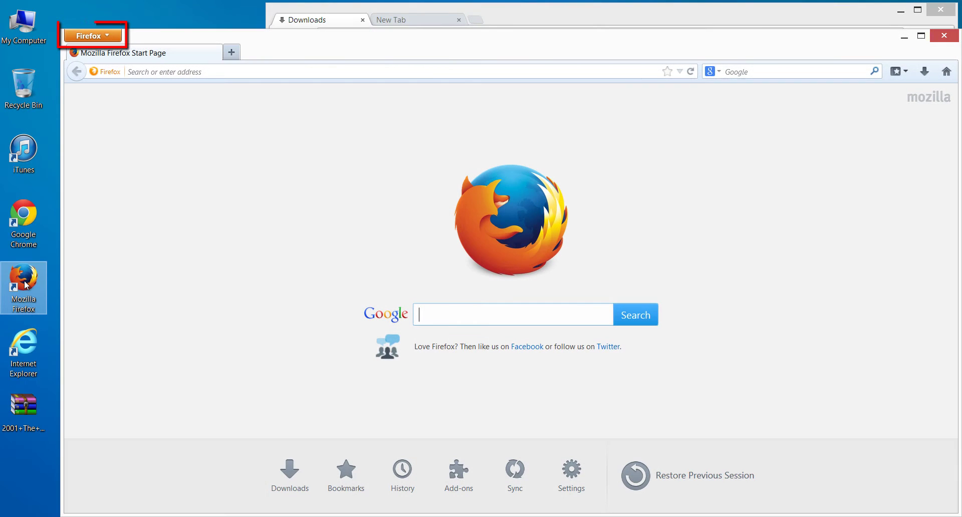
pyautogui.click(91, 42)
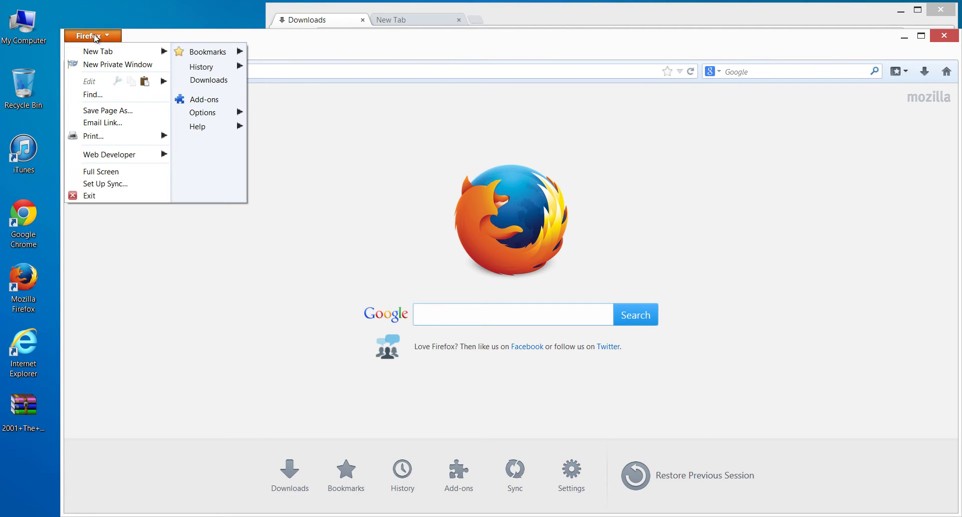
pyautogui.click(190, 75)
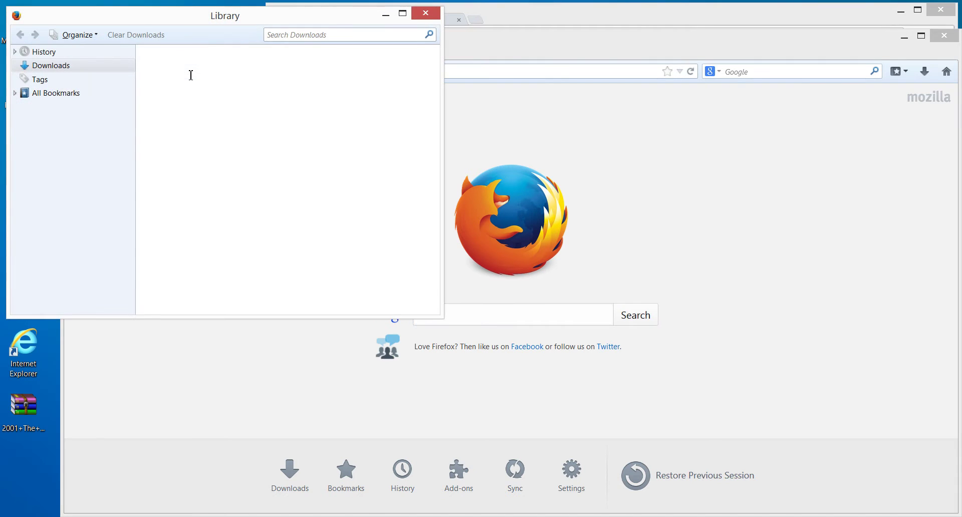
pyautogui.click(425, 13)
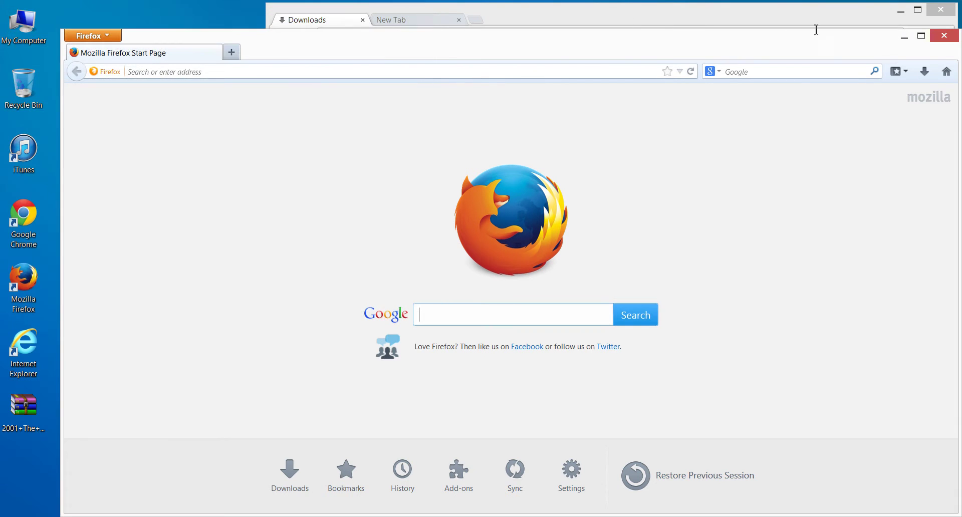
pyautogui.click(944, 35)
# - Switch to Internet Explorer and view its list of downloads
pyautogui.doubleClick(24, 350)
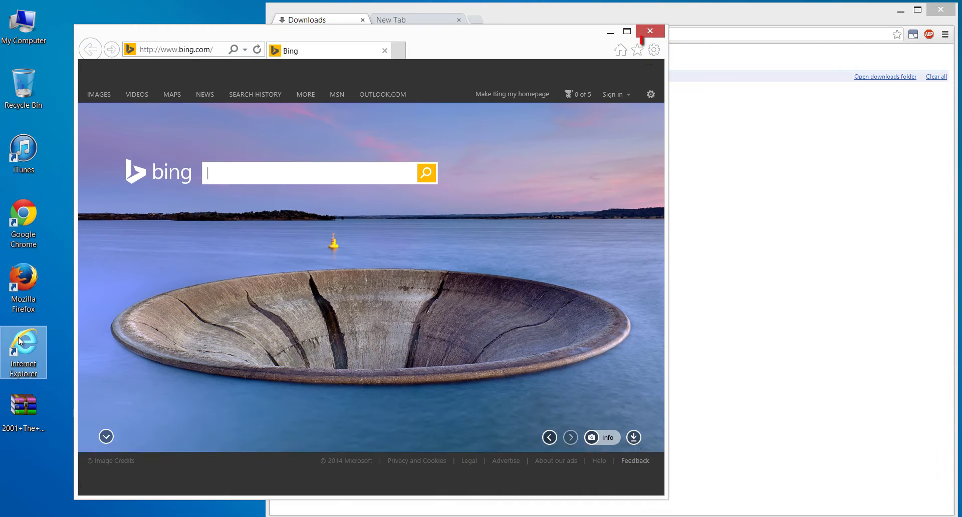
pyautogui.click(654, 50)
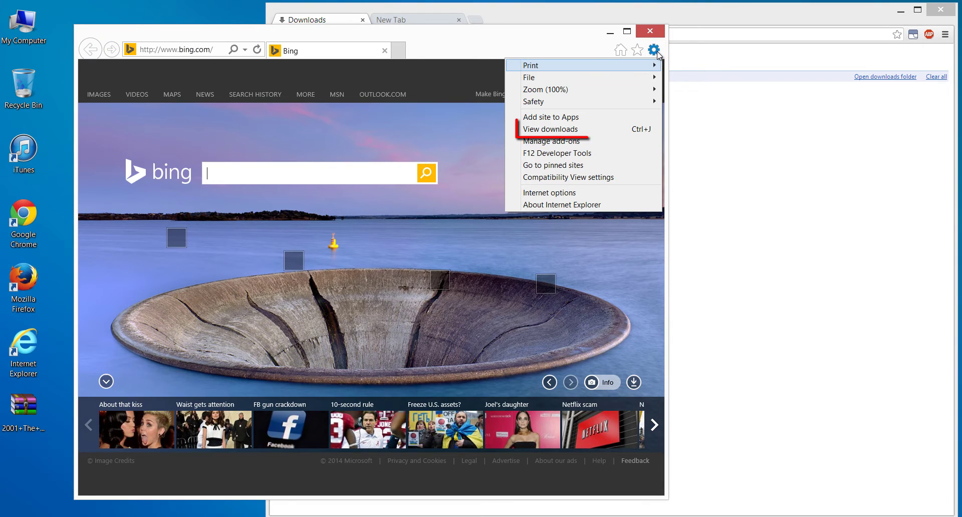
pyautogui.click(629, 128)
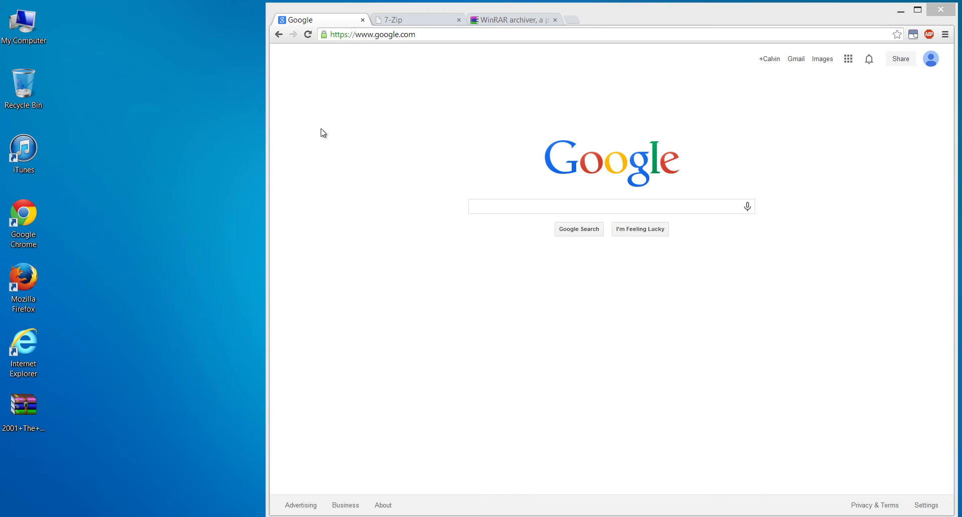
# - Look at the 7-Zip and WinRAR websites in Chrome as sources for an archive extraction program
pyautogui.click(392, 20)
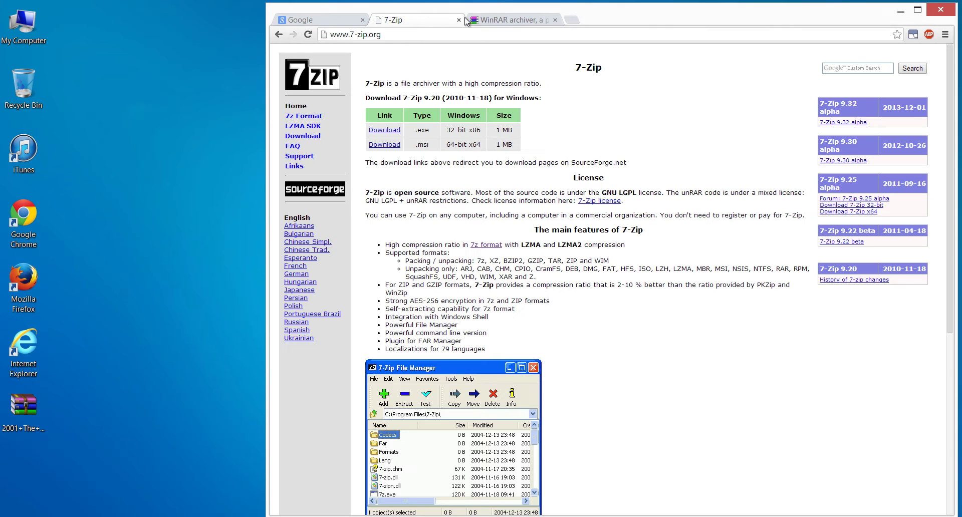
pyautogui.click(508, 20)
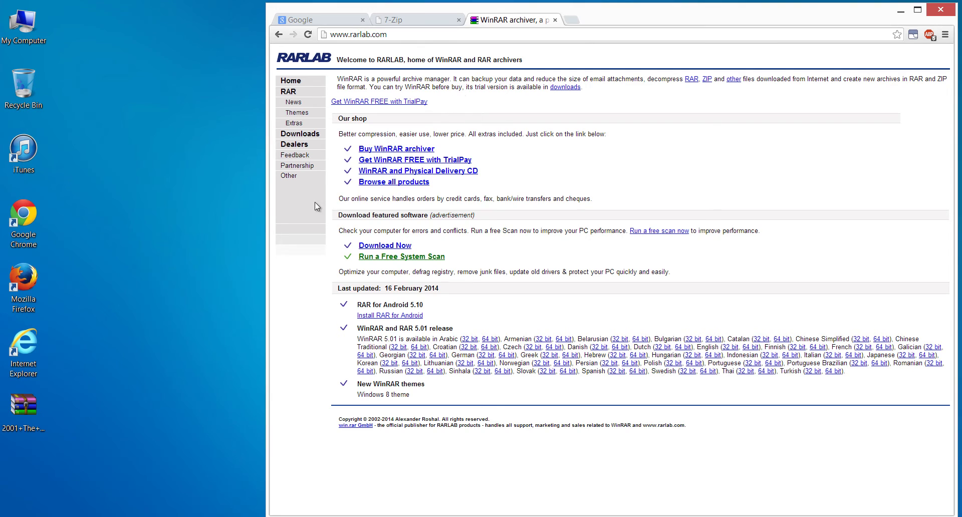
# - Extract the 2001 The Way We Were folder from the downloaded zip archive onto the desktop
pyautogui.doubleClick(30, 403)
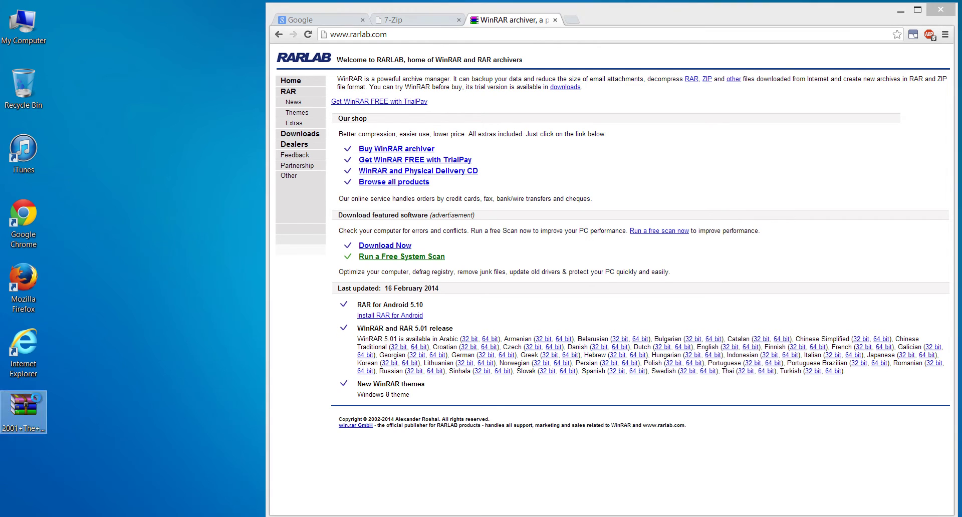
pyautogui.click(100, 192)
pyautogui.moveTo(100, 192); pyautogui.dragTo(121, 437)
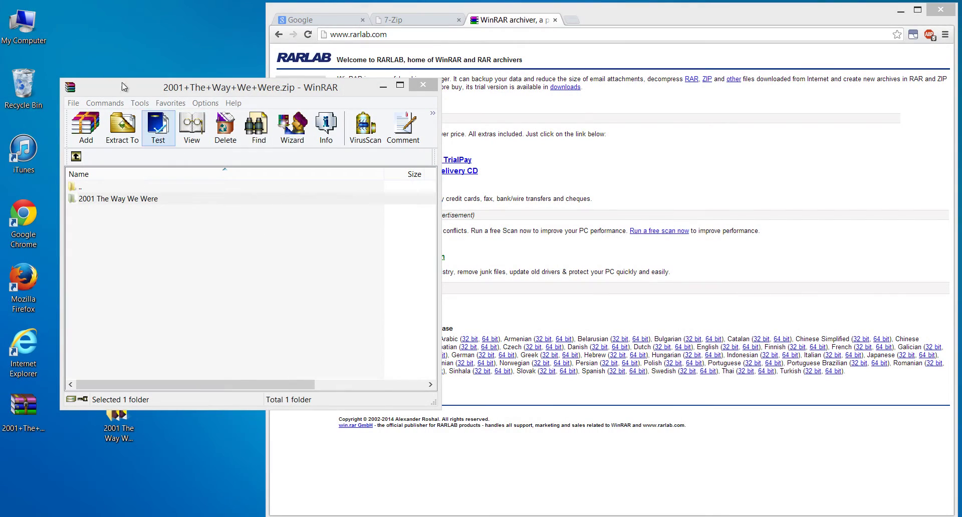
# - Open the iTunes folder inside the user's Music folder on the Windows8_OS (C:) drive
pyautogui.doubleClick(23, 25)
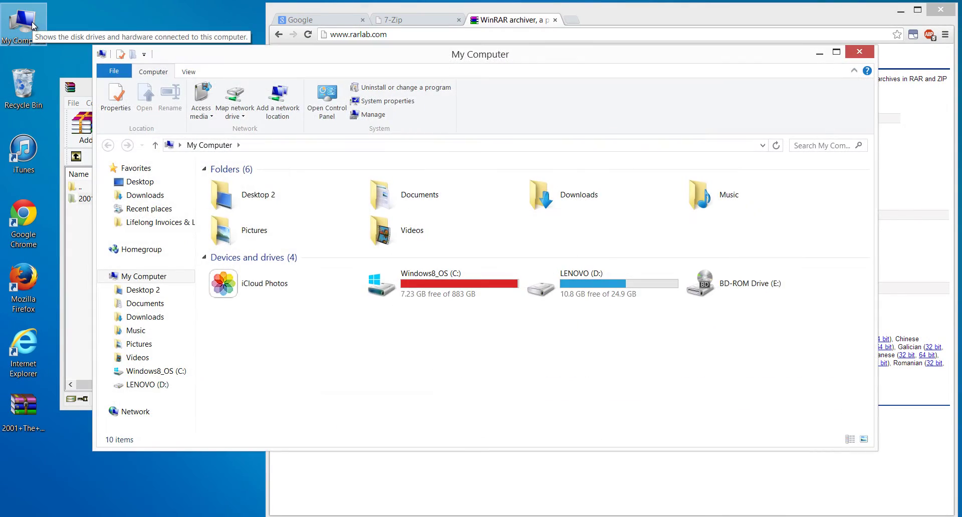
pyautogui.doubleClick(430, 300)
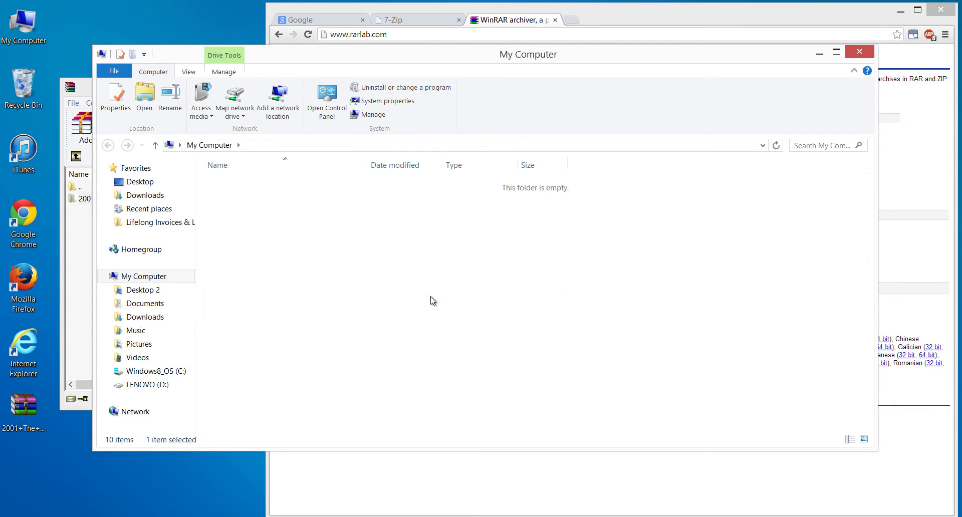
pyautogui.doubleClick(403, 385)
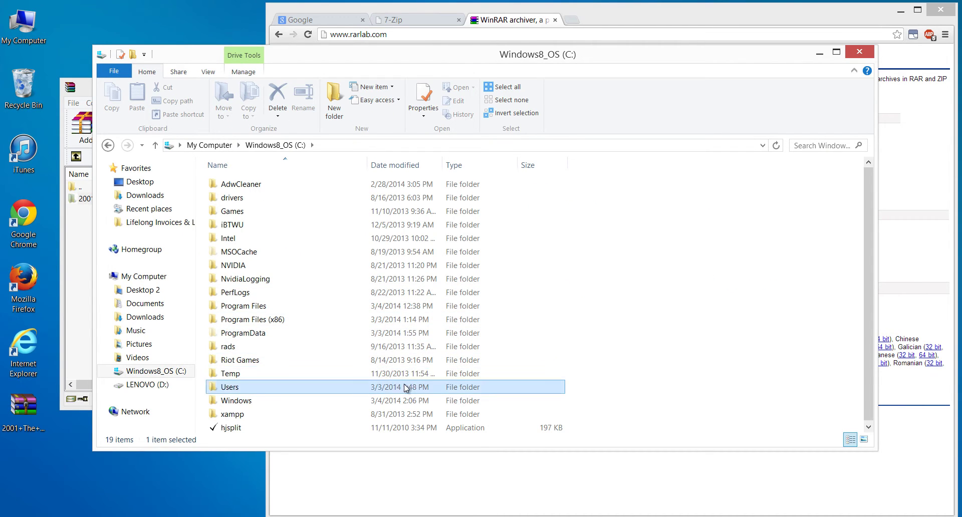
pyautogui.doubleClick(292, 200)
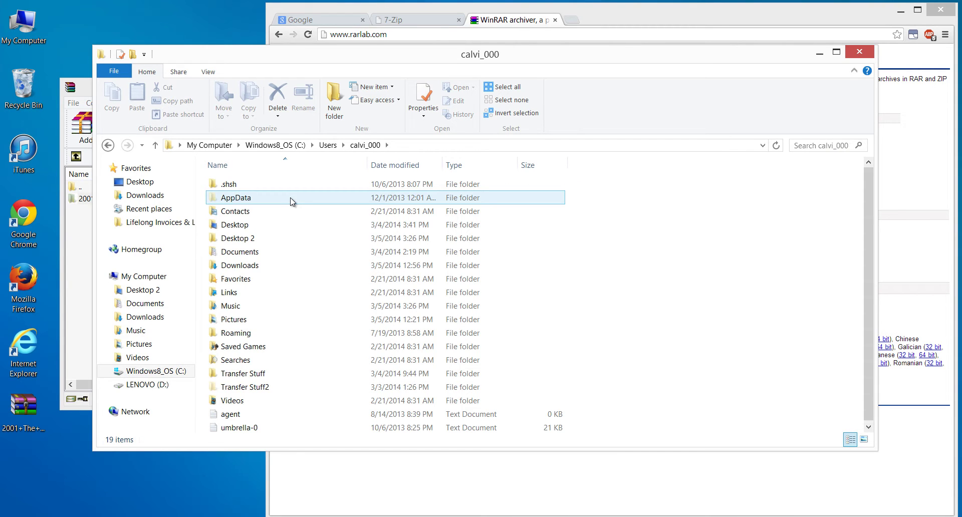
pyautogui.doubleClick(289, 302)
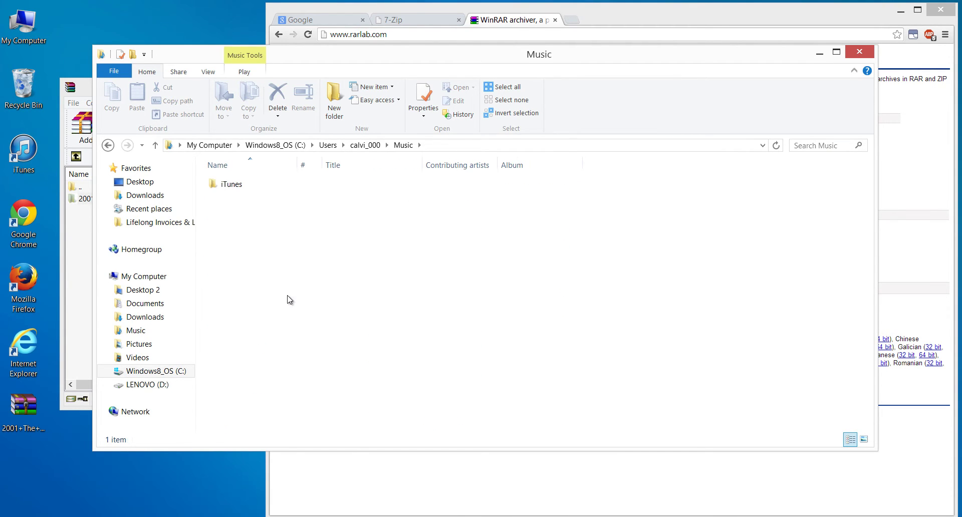
pyautogui.doubleClick(255, 184)
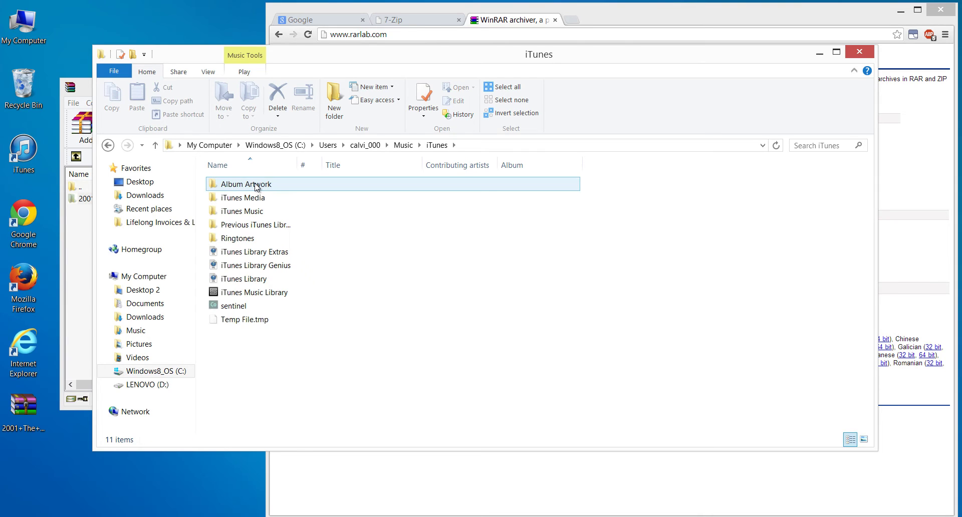
# - Create a folder named PianoDisc inside the iTunes folder
pyautogui.click(334, 100)
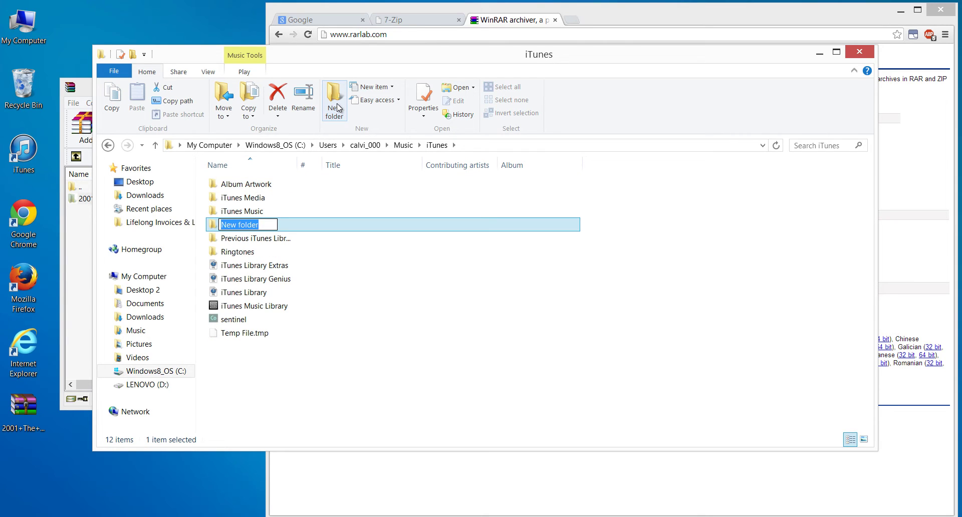
pyautogui.write('PianoDisc')
pyautogui.press('Return')
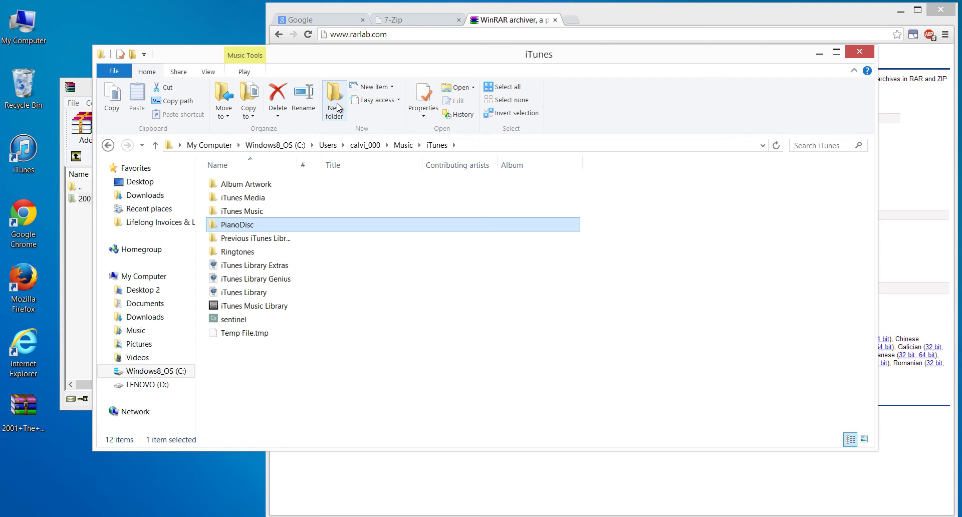
# - Clear the WinRAR window out of the way and move the extracted album folder from the desktop into the PianoDisc folder
pyautogui.click(86, 81)
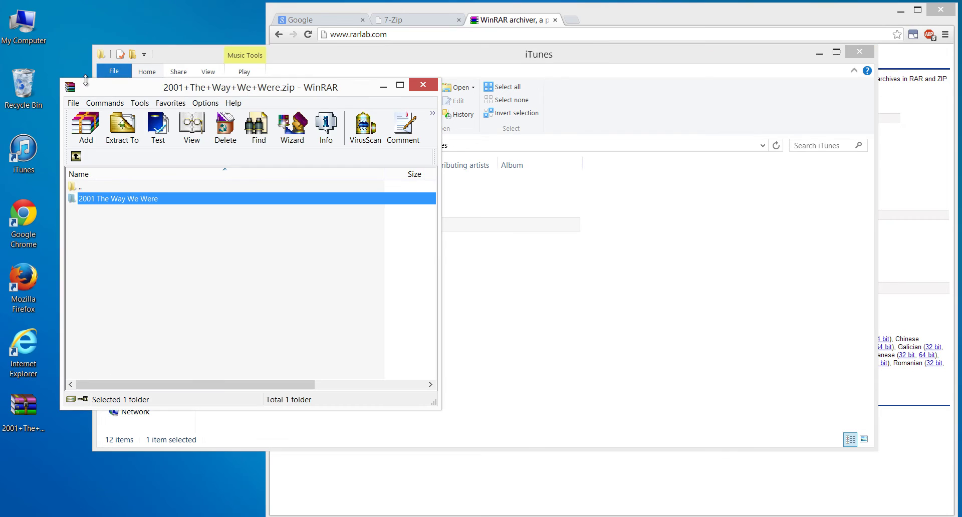
pyautogui.click(381, 85)
pyautogui.moveTo(321, 58); pyautogui.dragTo(345, 30)
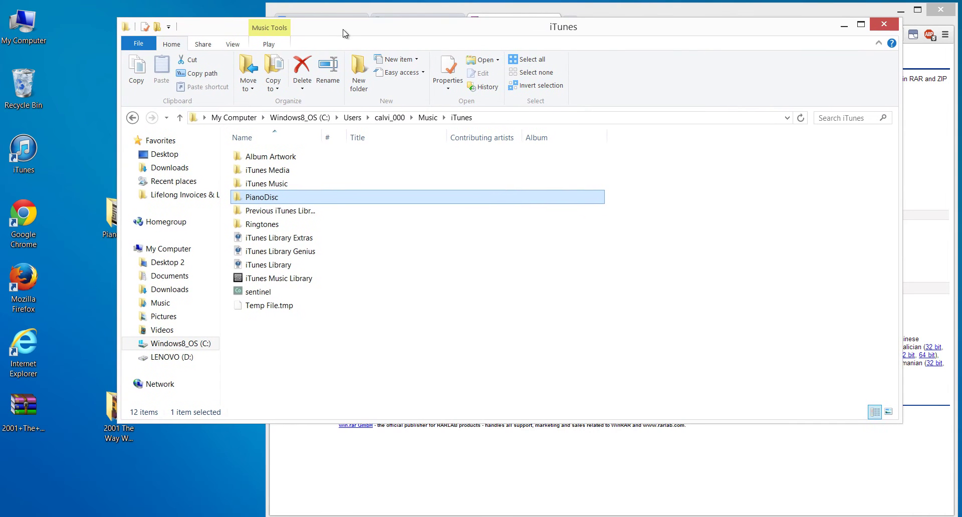
pyautogui.click(104, 407)
pyautogui.moveTo(103, 408); pyautogui.dragTo(316, 195)
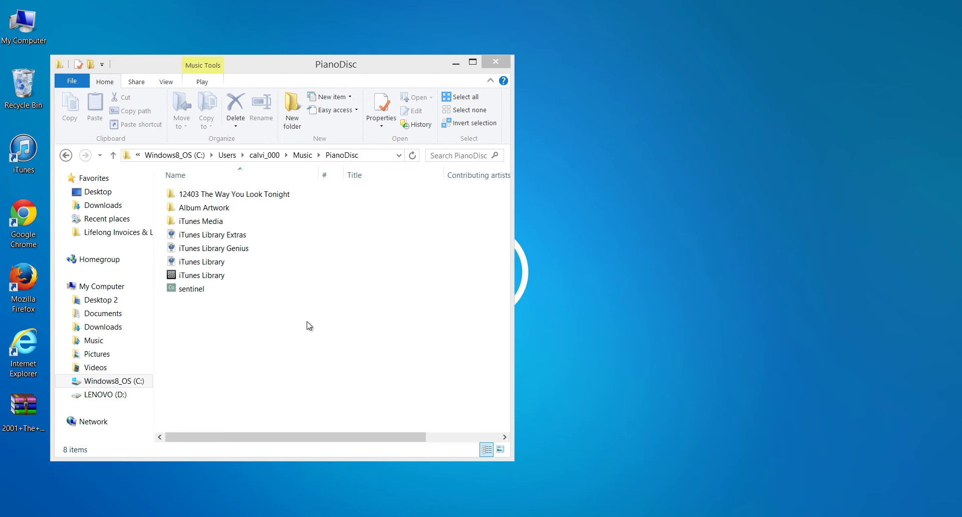
# - Launch iTunes and add the 12403 The Way You Look Tonight folder from PianoDisc to its music library
pyautogui.doubleClick(22, 161)
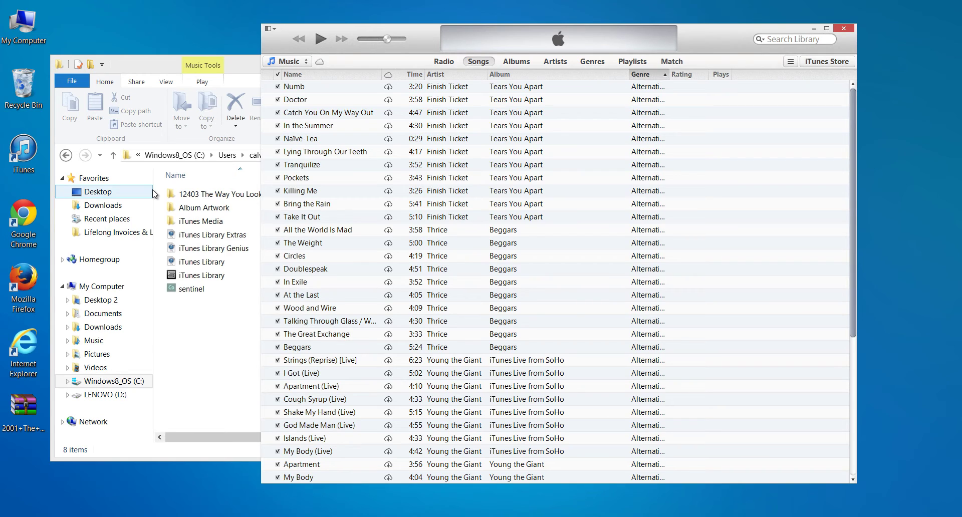
pyautogui.click(222, 195)
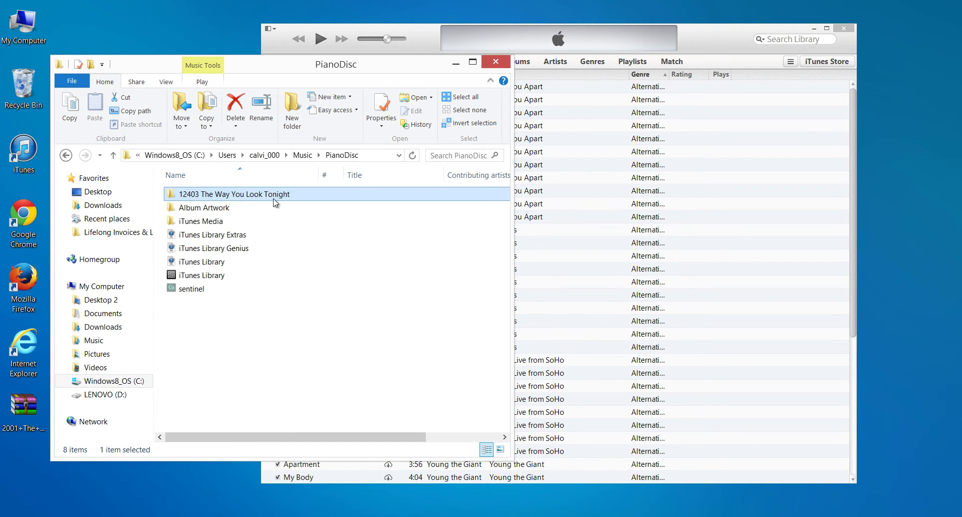
pyautogui.moveTo(250, 197); pyautogui.dragTo(679, 228)
pyautogui.click(728, 38)
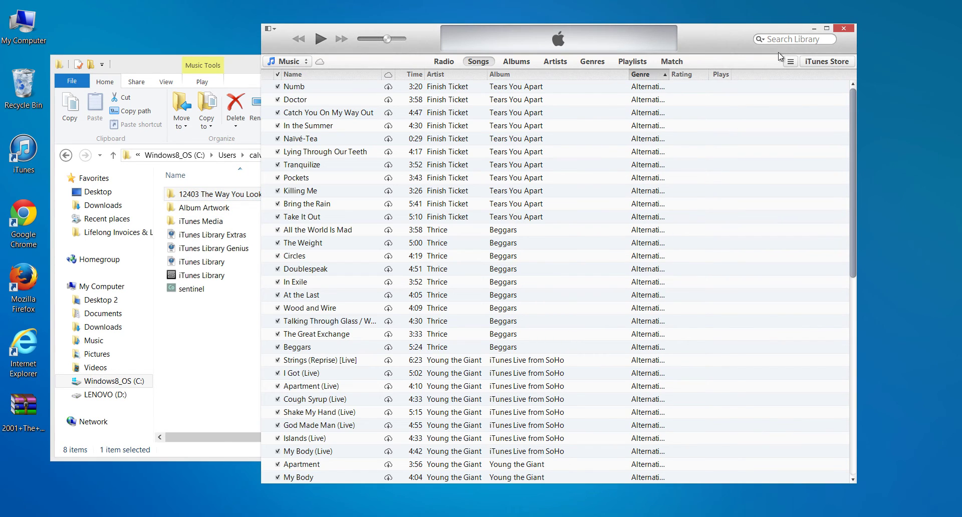
# - Set Skip when shuffling to Yes for all songs of the album The Way You Look Tonight (OP12403)
pyautogui.moveTo(853, 98); pyautogui.dragTo(833, 304)
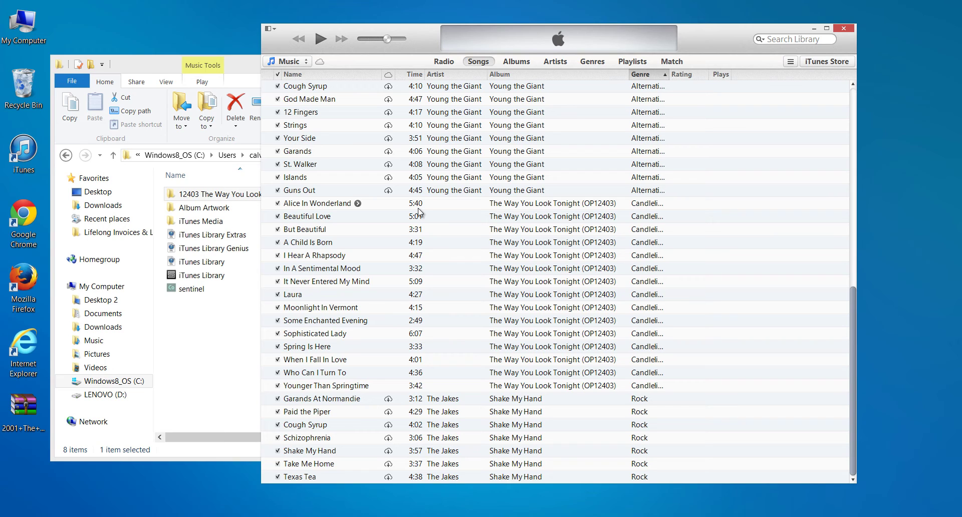
pyautogui.click(450, 203)
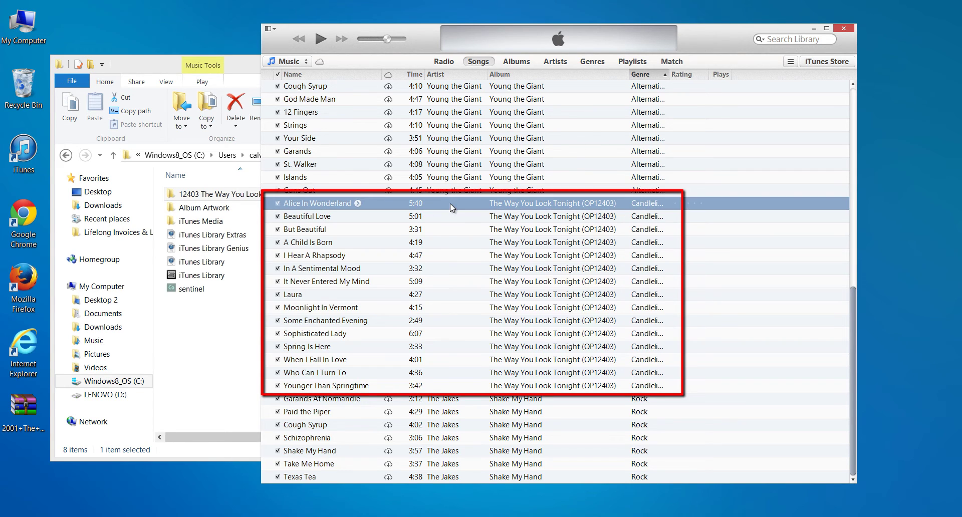
pyautogui.keyDown('shift'); pyautogui.click(426, 387); pyautogui.keyUp('shift')
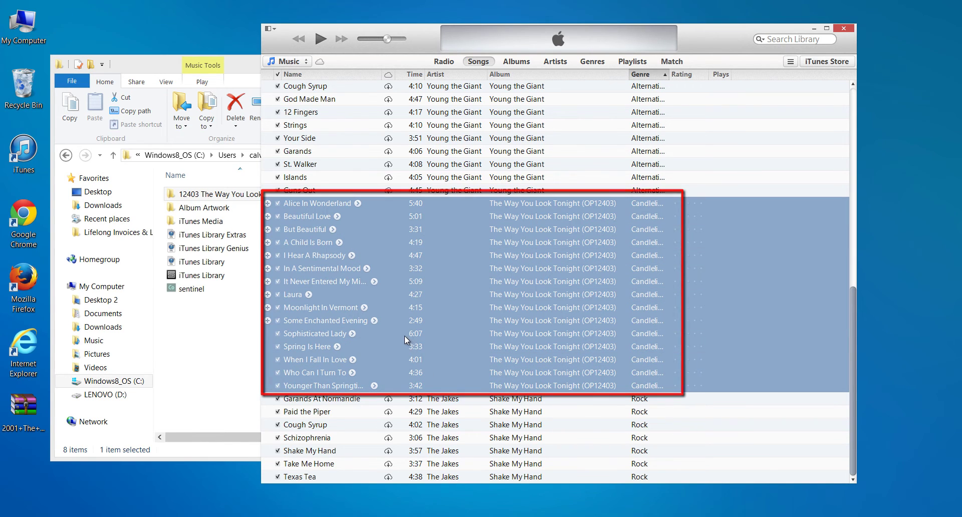
pyautogui.rightClick(440, 203)
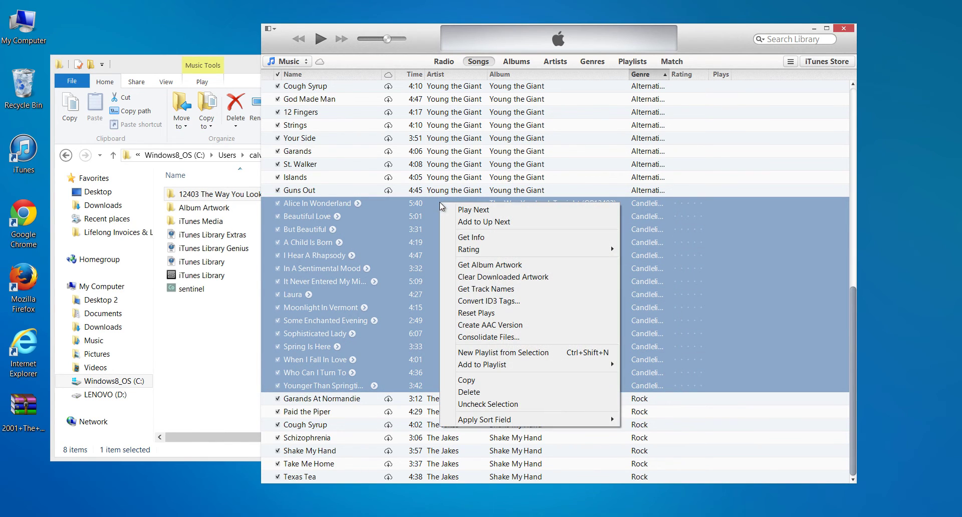
pyautogui.click(494, 238)
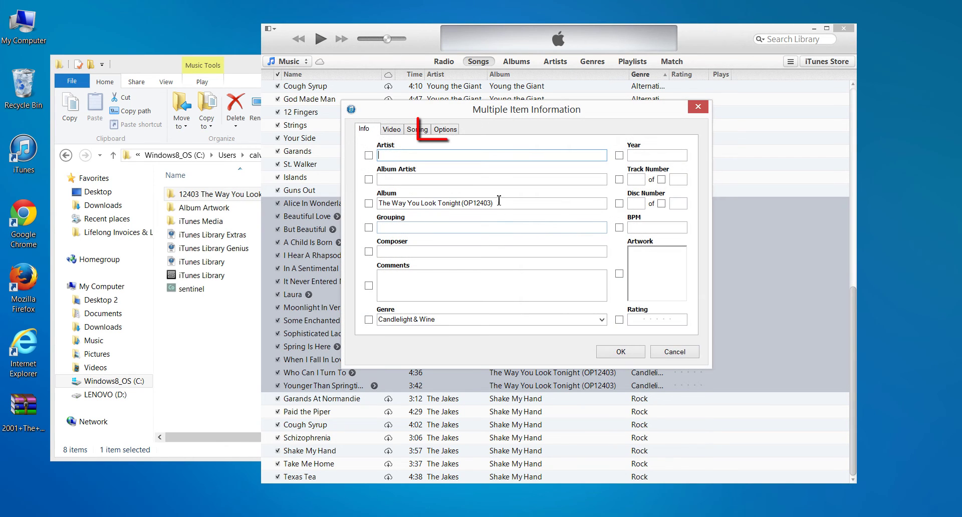
pyautogui.click(445, 130)
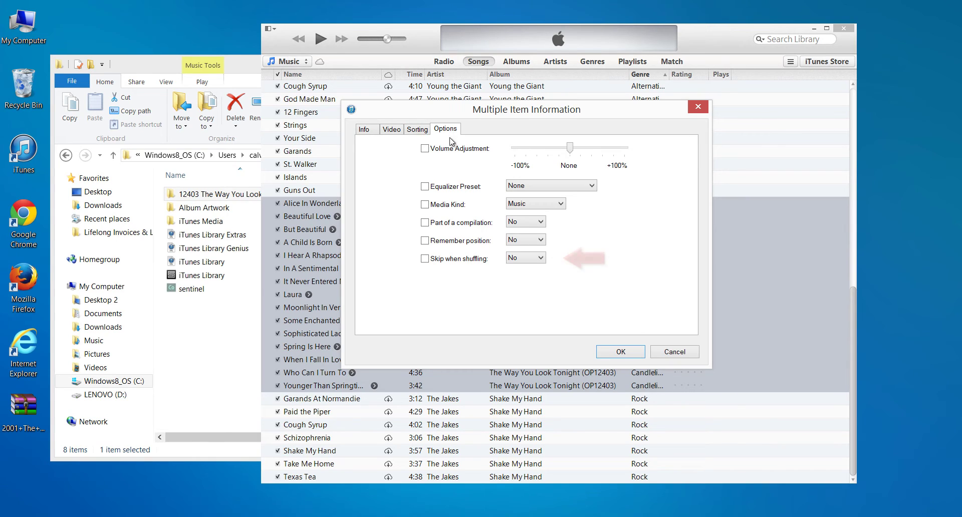
pyautogui.click(516, 260)
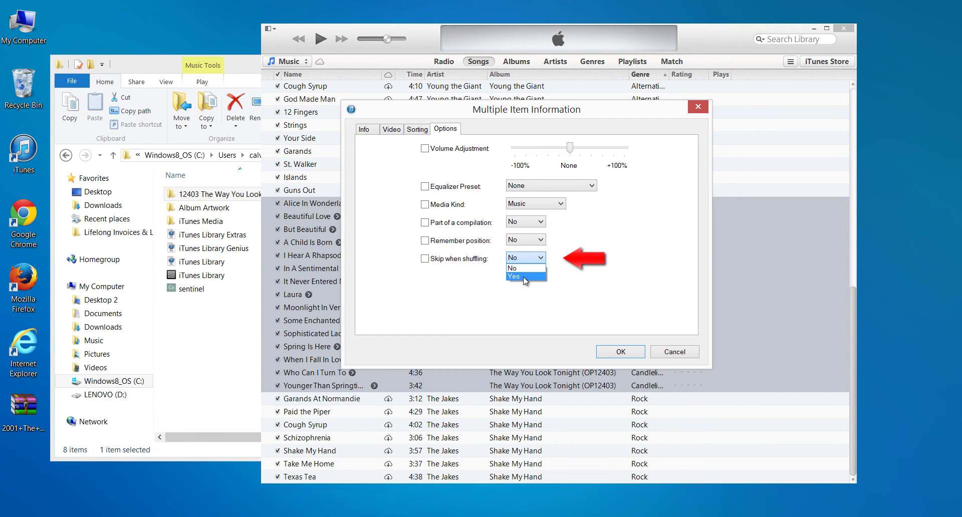
pyautogui.click(523, 277)
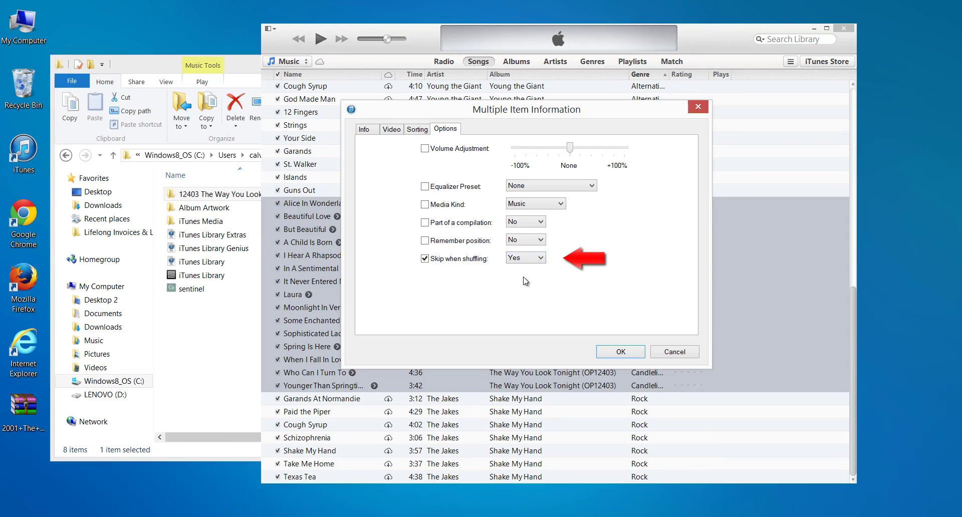
pyautogui.click(623, 352)
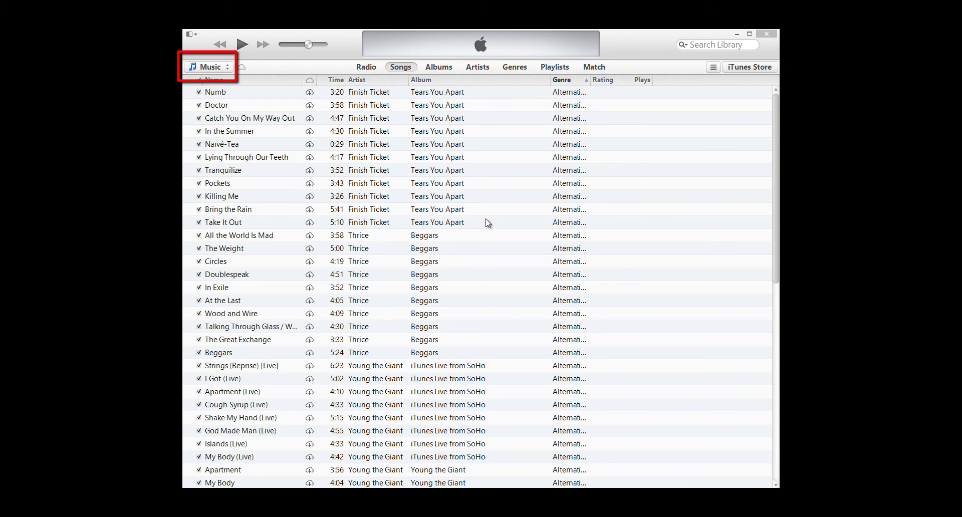
# - Create a new playlist in the Music library and name it PianoDisc Music
pyautogui.click(213, 67)
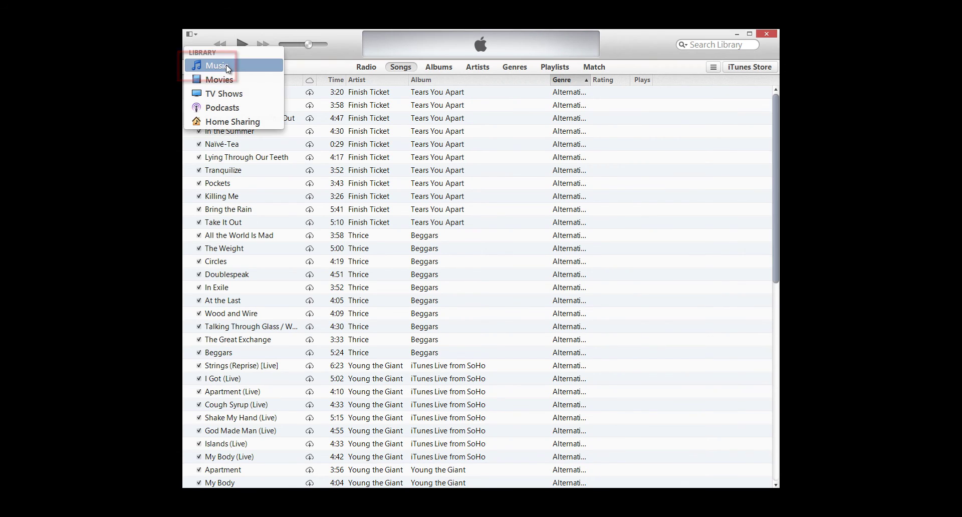
pyautogui.click(229, 68)
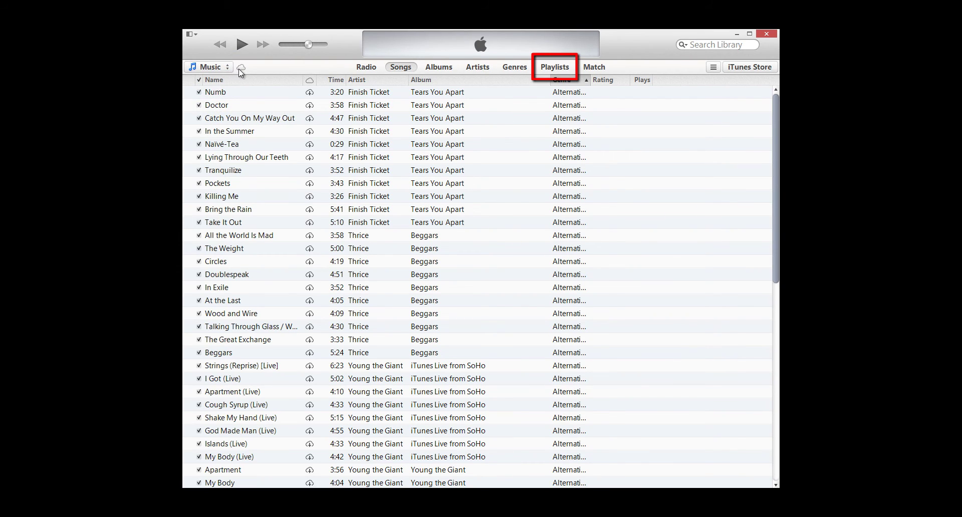
pyautogui.click(554, 67)
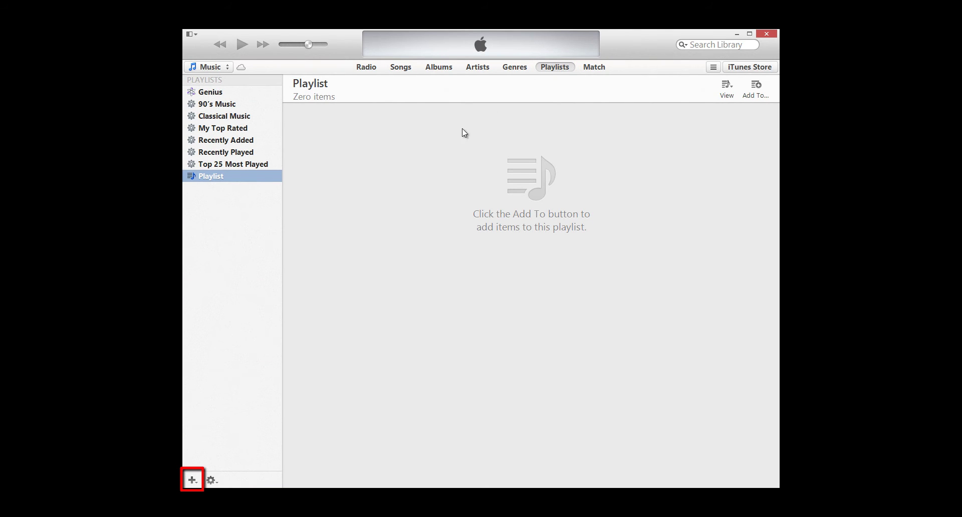
pyautogui.click(193, 481)
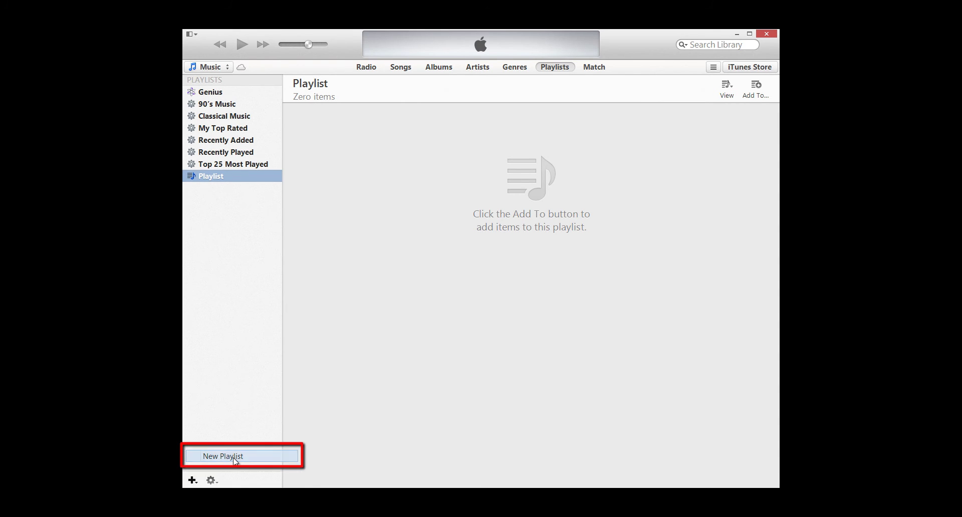
pyautogui.click(232, 457)
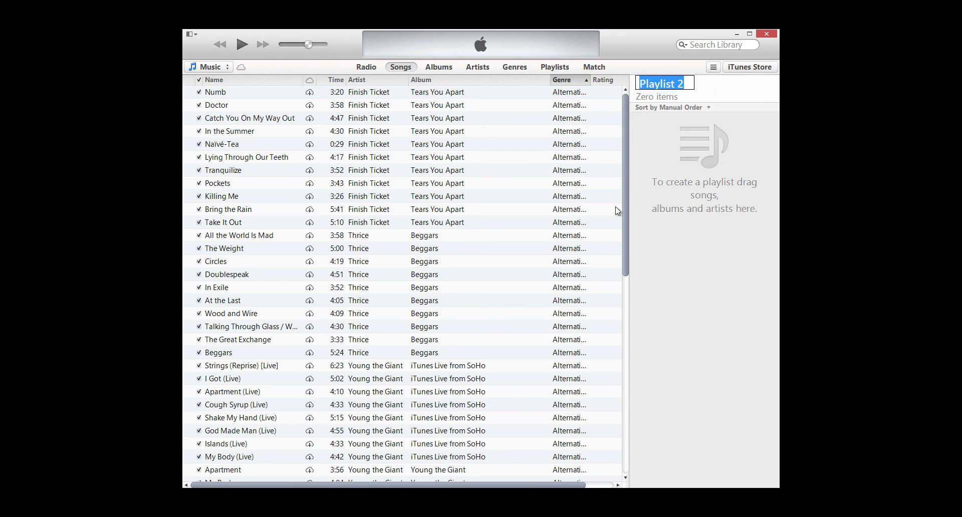
pyautogui.write('PianoDisc Music')
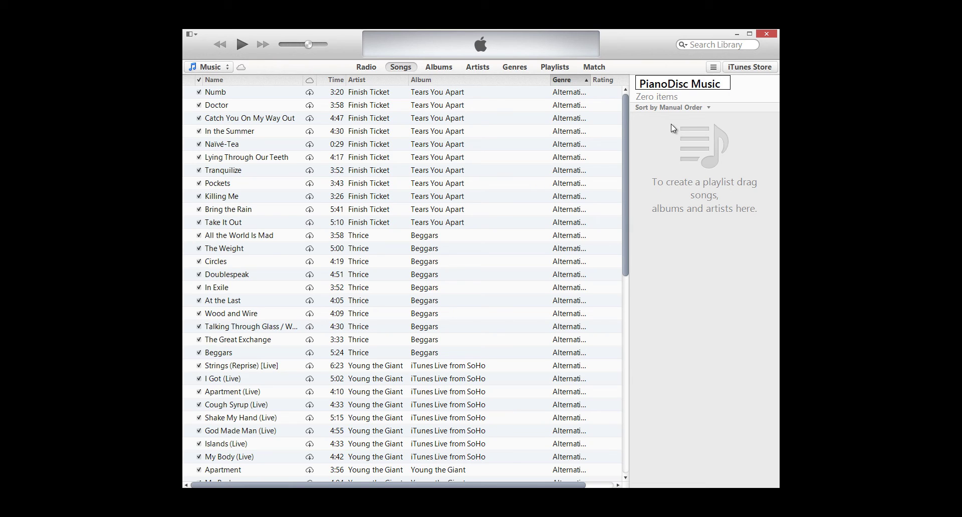
pyautogui.press('Return')
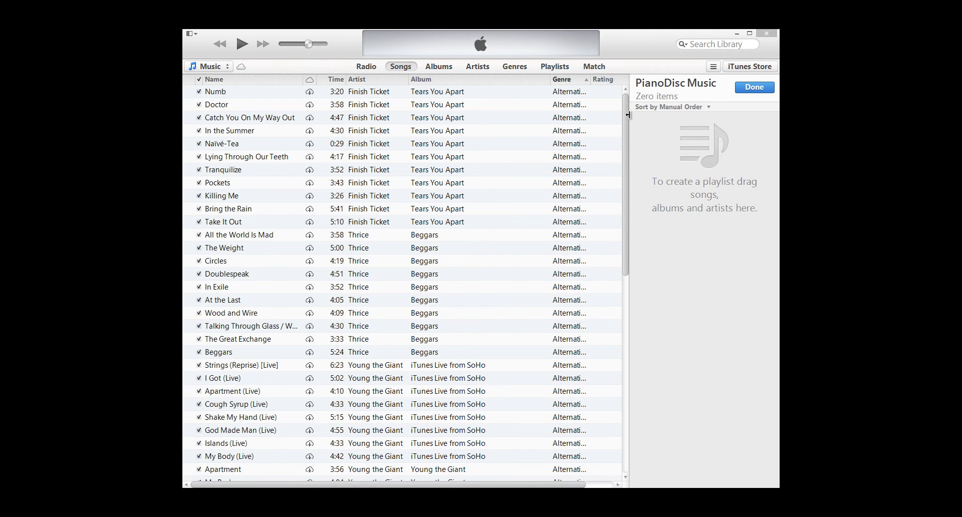
# - Add all songs from Alice In Wonderland to Younger Than Springtime to the PianoDisc Music playlist and finish editing it
pyautogui.scroll(-7, 610, 269)
pyautogui.scroll(-4, 609, 269)
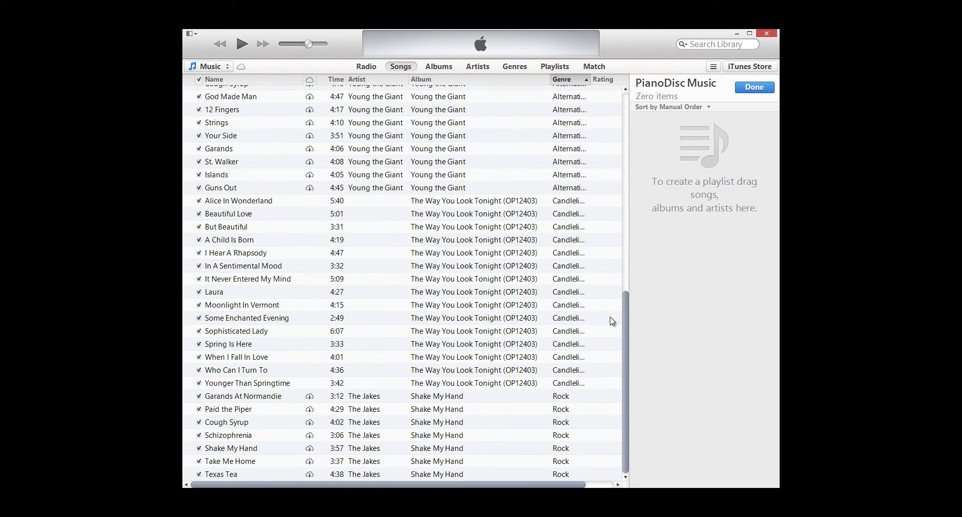
pyautogui.click(460, 201)
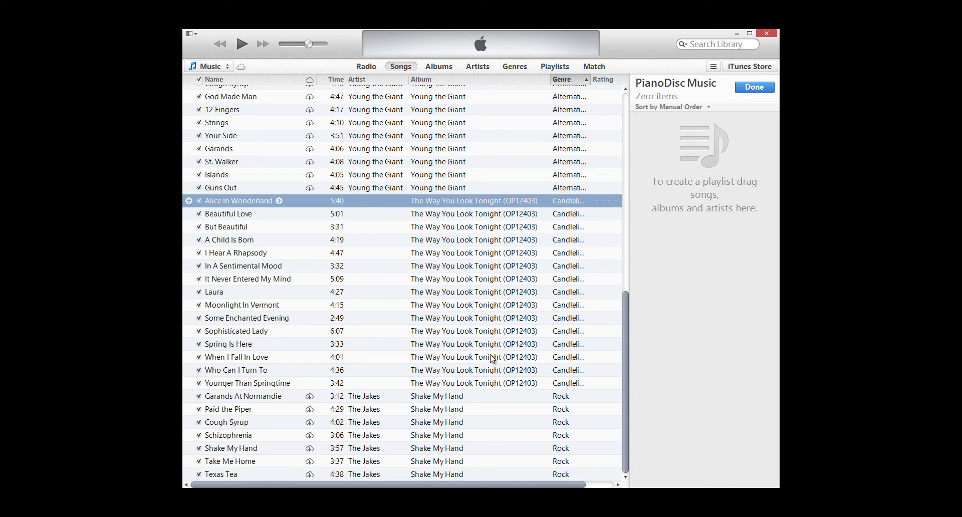
pyautogui.keyDown('shift'); pyautogui.click(497, 381); pyautogui.keyUp('shift')
pyautogui.moveTo(401, 207); pyautogui.dragTo(693, 266)
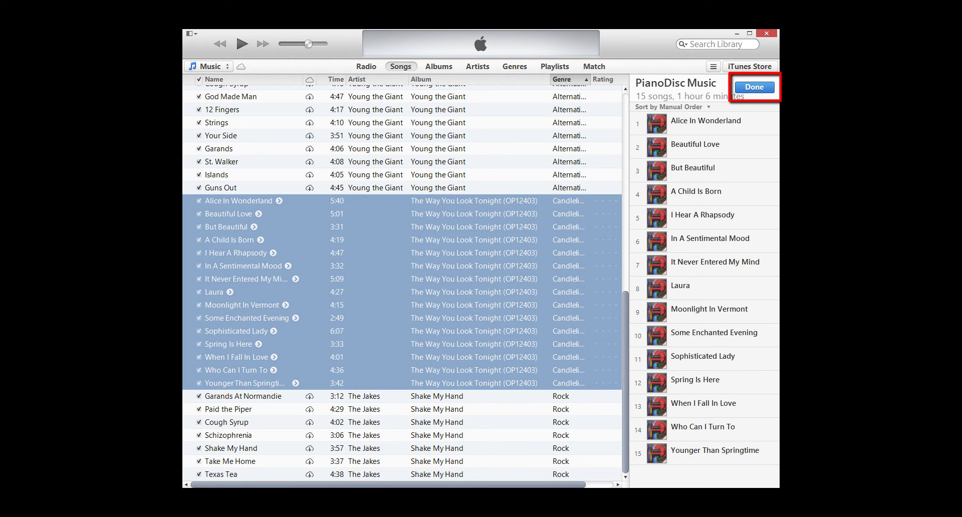
pyautogui.click(755, 88)
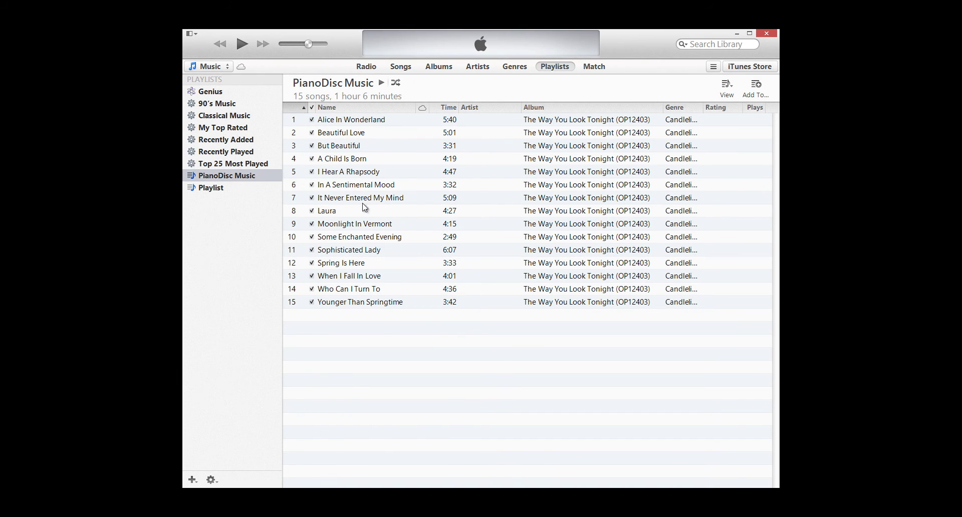
# - Select the PianoDisc Music playlist and open it for adding more songs
pyautogui.click(236, 187)
pyautogui.click(246, 177)
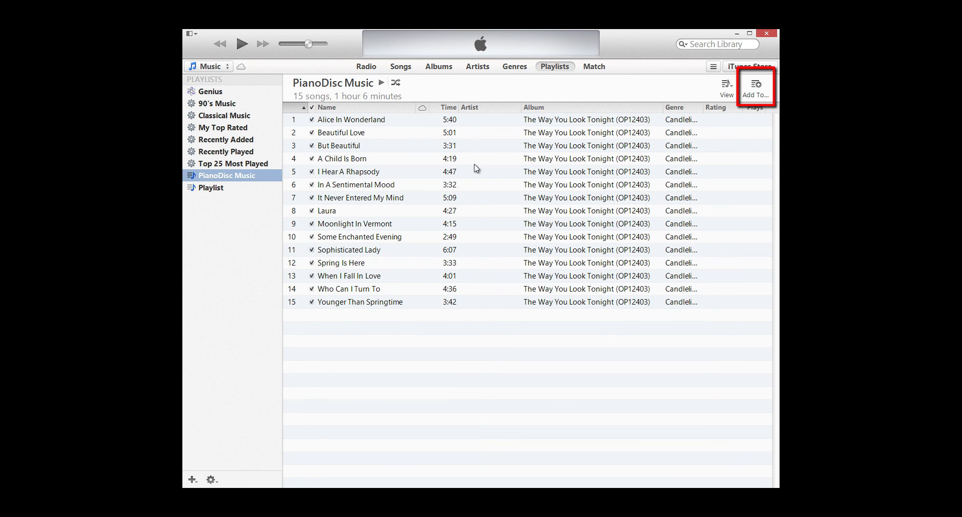
pyautogui.click(760, 87)
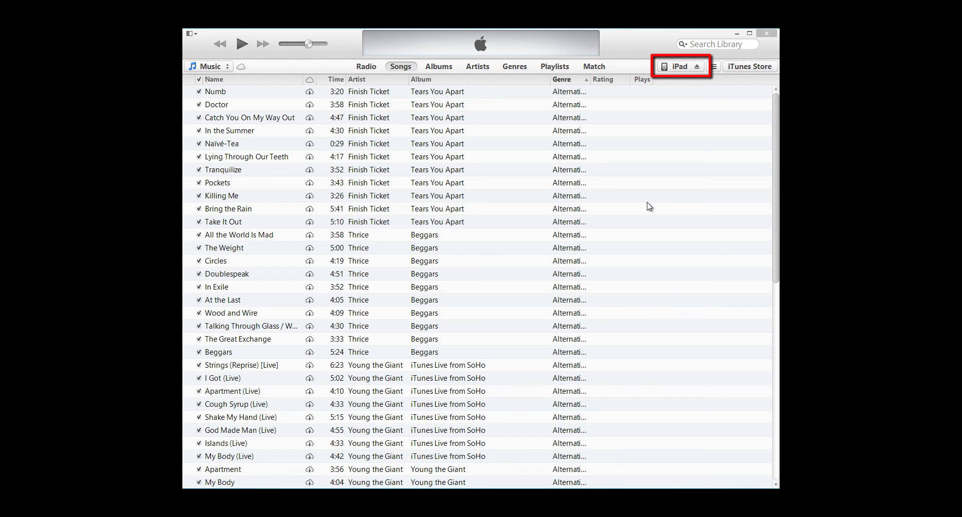
# - Open the music sync settings of the connected iPad
pyautogui.click(678, 68)
pyautogui.click(443, 68)
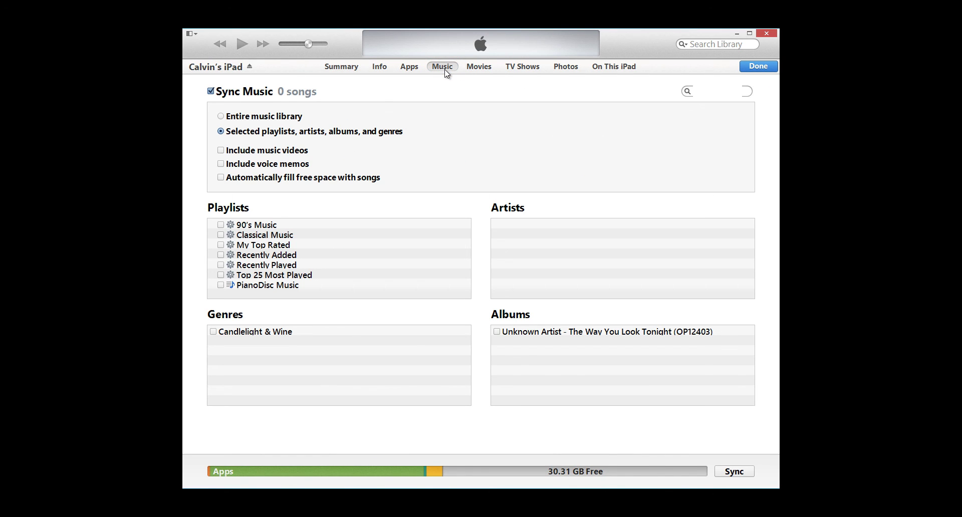